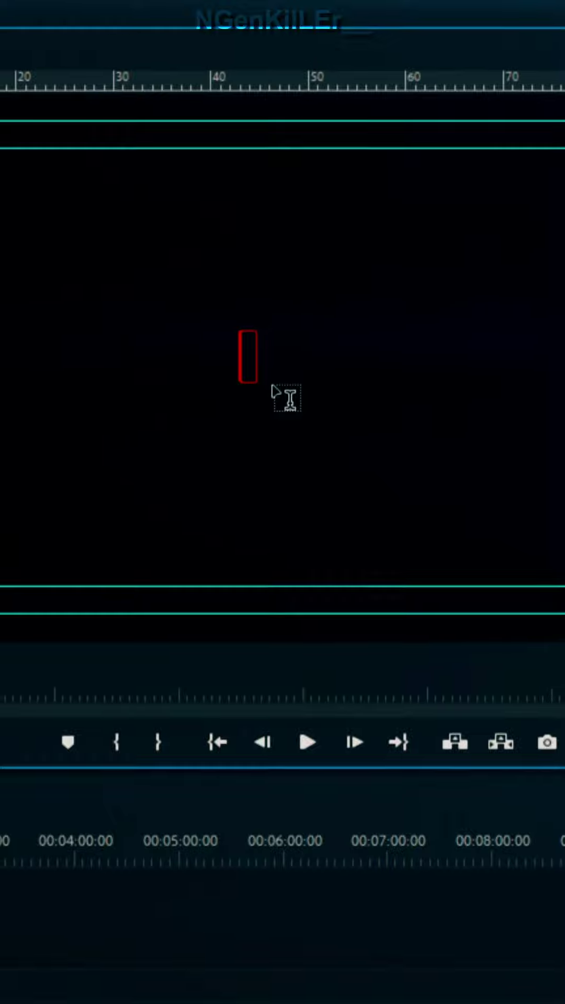
{"action": "type", "text": "YOU"}
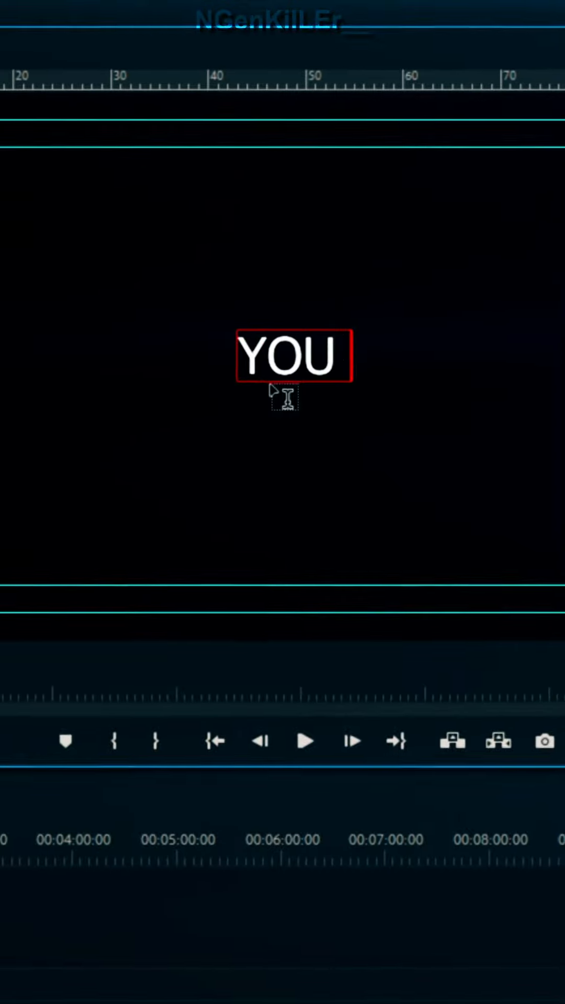
{"action": "type", "text": " WANT EDGE"}
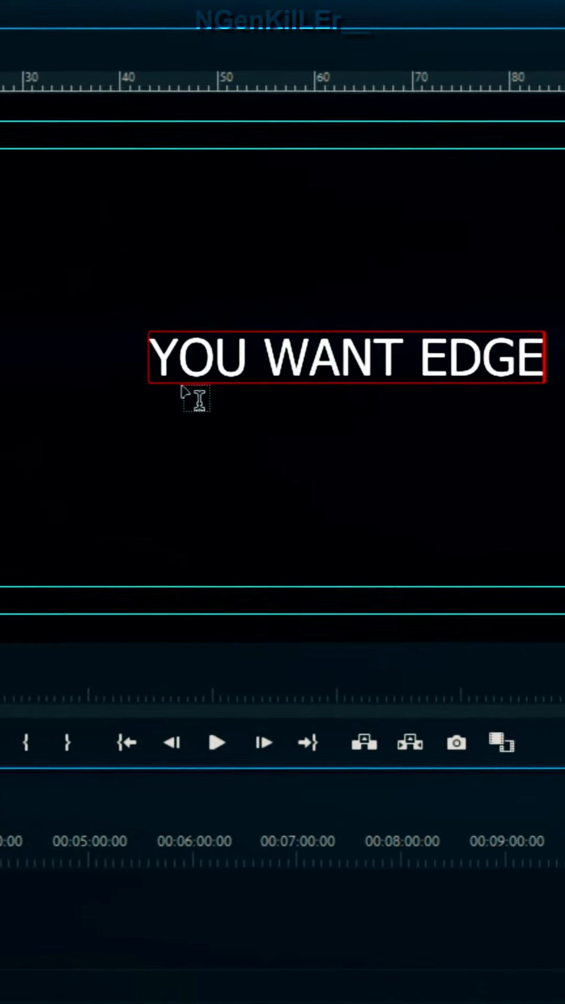
{"action": "type", "text": "GLOW"}
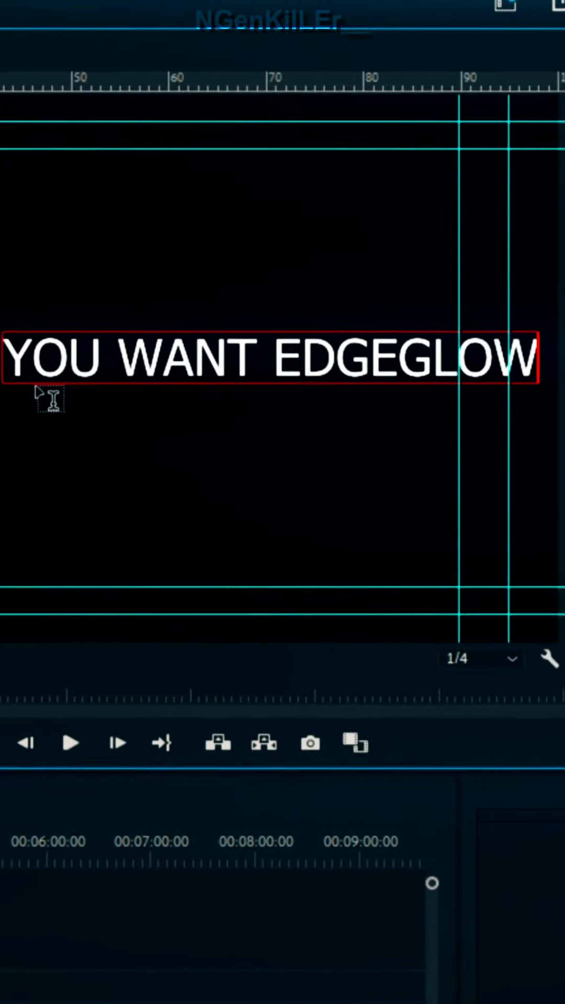
{"action": "type", "text": "?"}
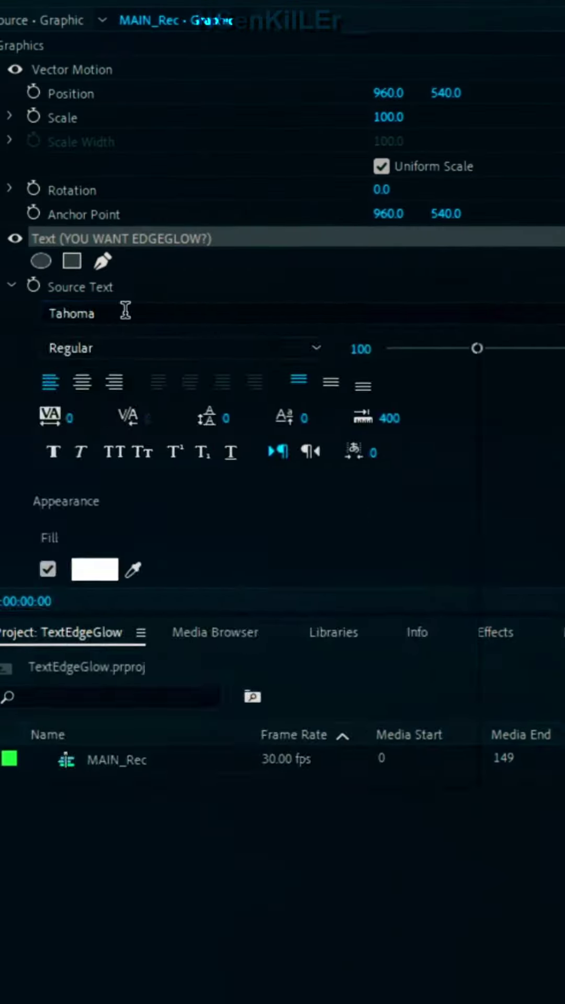
Set the 'YOU WANT EDGEGLOW?' title font to Arial Bold from the Essential Graphics font list
{"action": "left_click", "coordinate": [126, 309]}
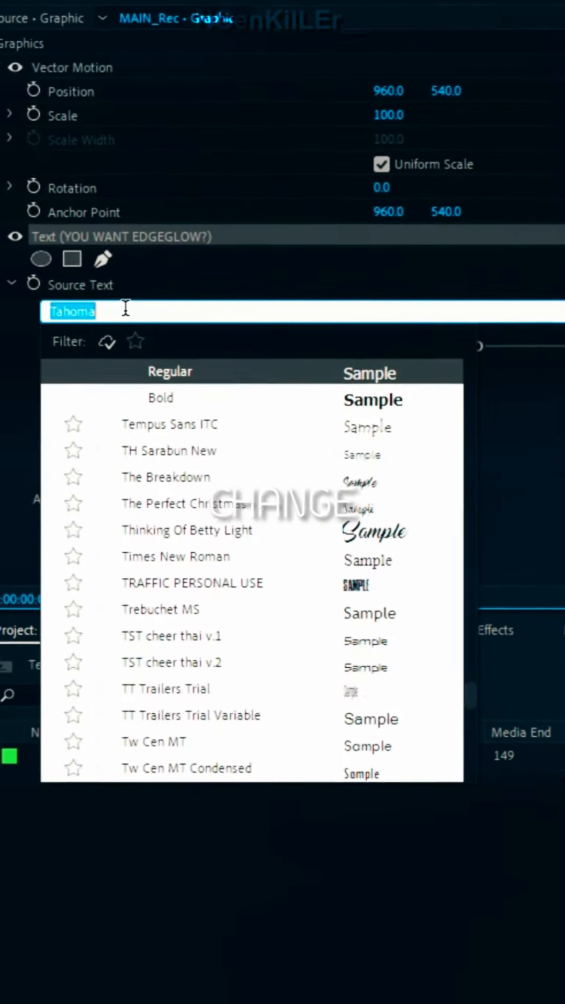
{"action": "type", "text": "aril"}
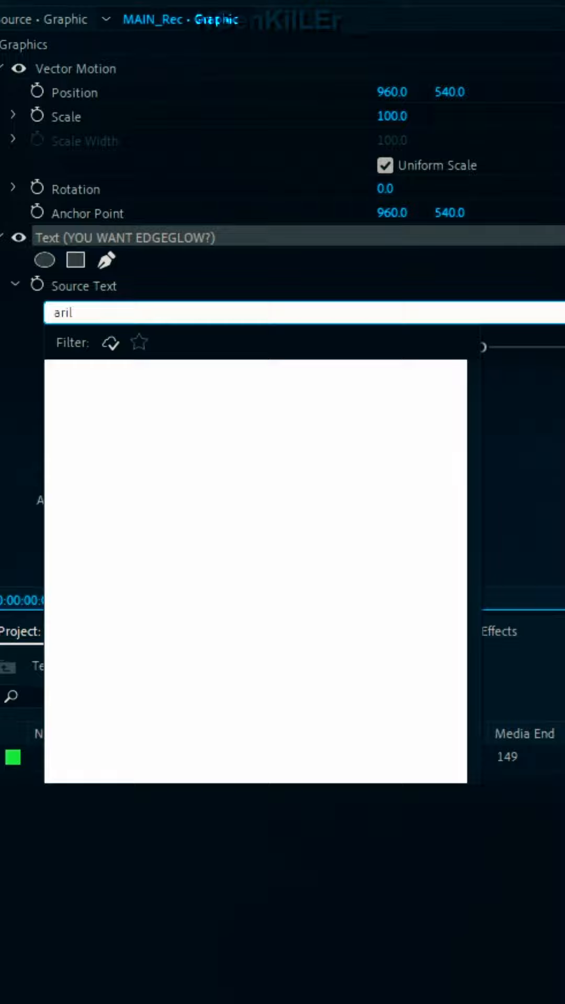
{"action": "key", "text": "BackSpace"}
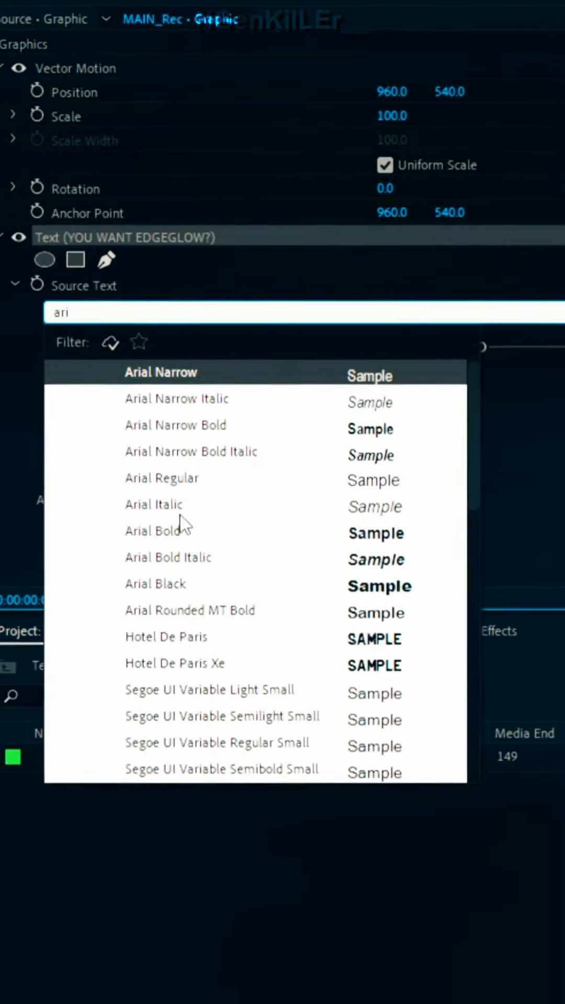
{"action": "left_click", "coordinate": [182, 527]}
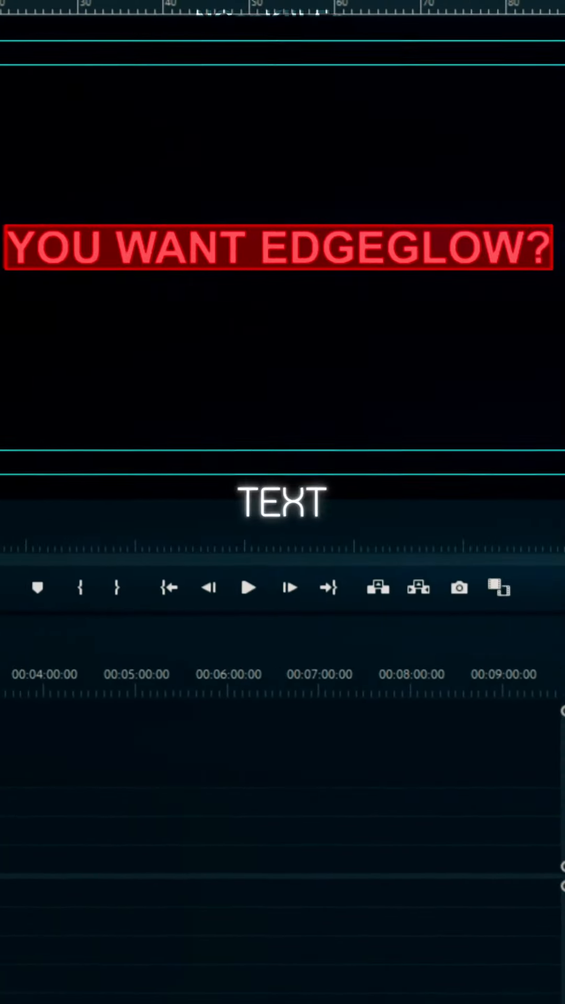
Fill the word EDGEGLOW with red FF0000
{"action": "left_click", "coordinate": [271, 239]}
{"action": "left_click_drag", "start_coordinate": [263, 240], "coordinate": [522, 244]}
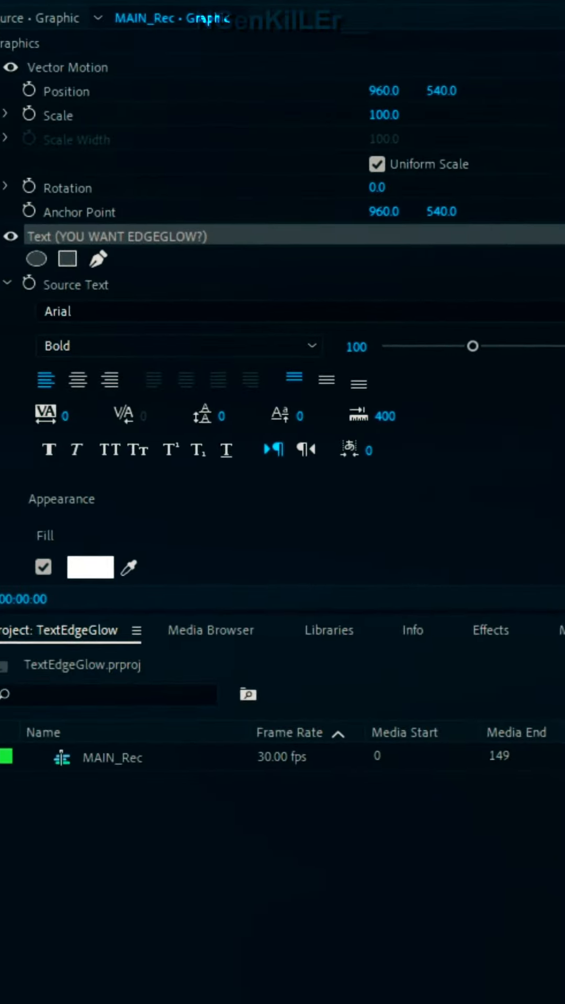
{"action": "scroll", "coordinate": [283, 354], "scroll_direction": "down", "scroll_amount": 5}
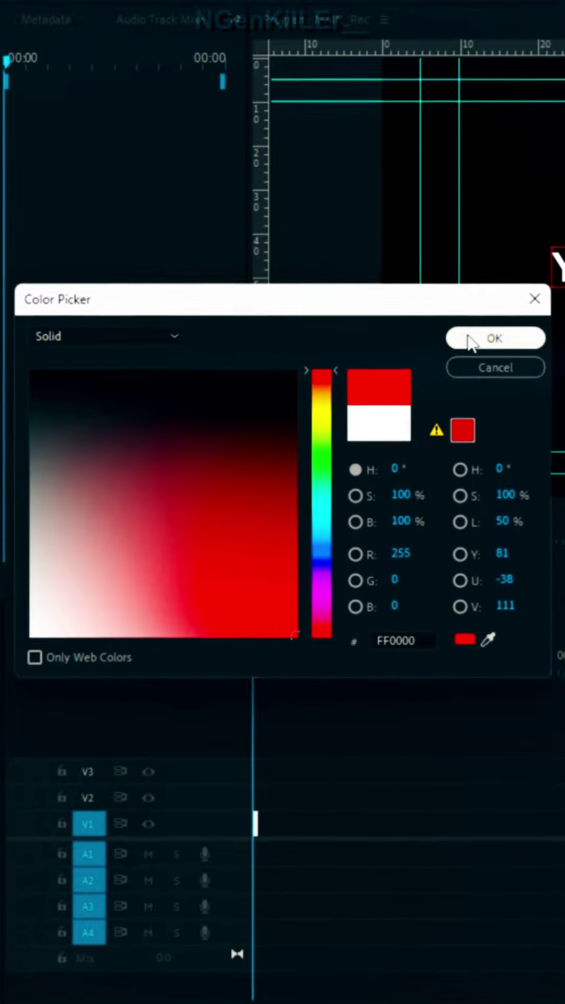
{"action": "left_click", "coordinate": [466, 338]}
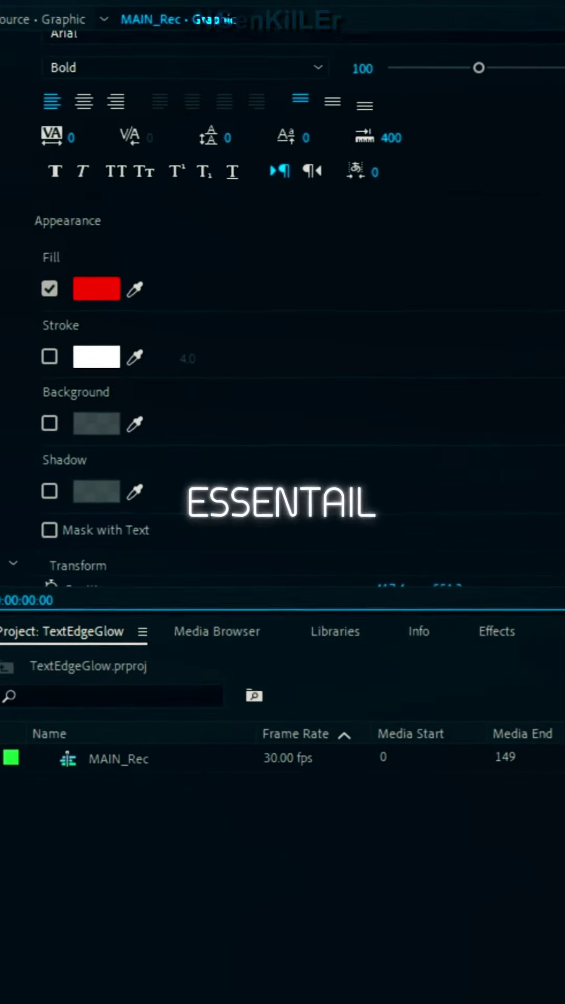
{"action": "scroll", "coordinate": [283, 314], "scroll_direction": "up", "scroll_amount": 5}
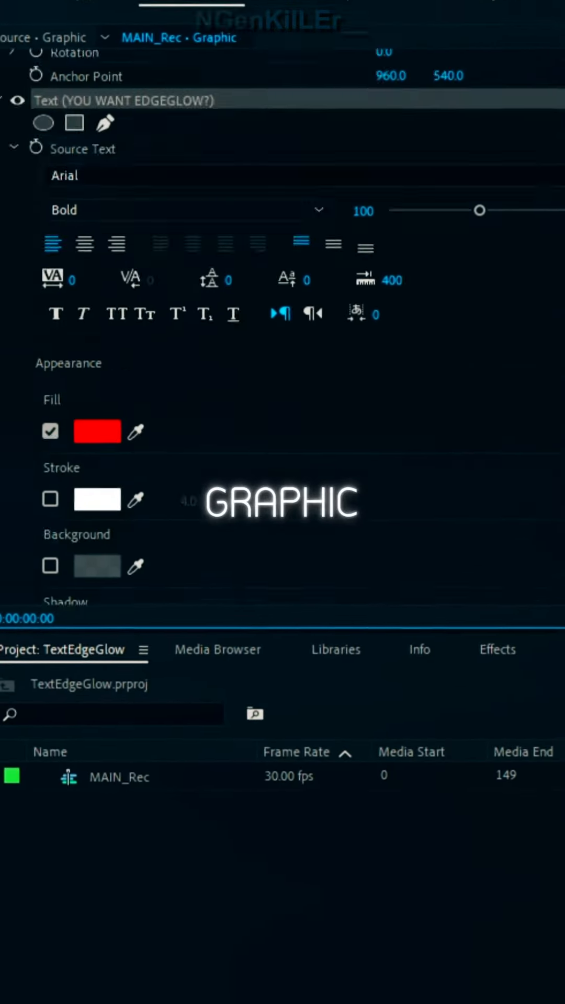
{"action": "left_click", "coordinate": [339, 83]}
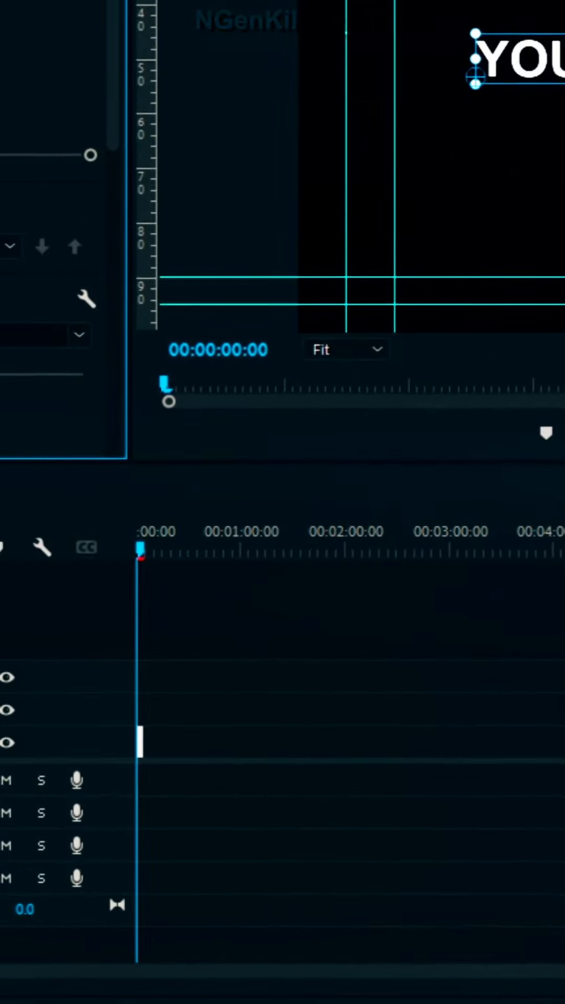
Extend the title clip to roughly fifteen seconds on the timeline and select it
{"action": "key", "text": "equal"}
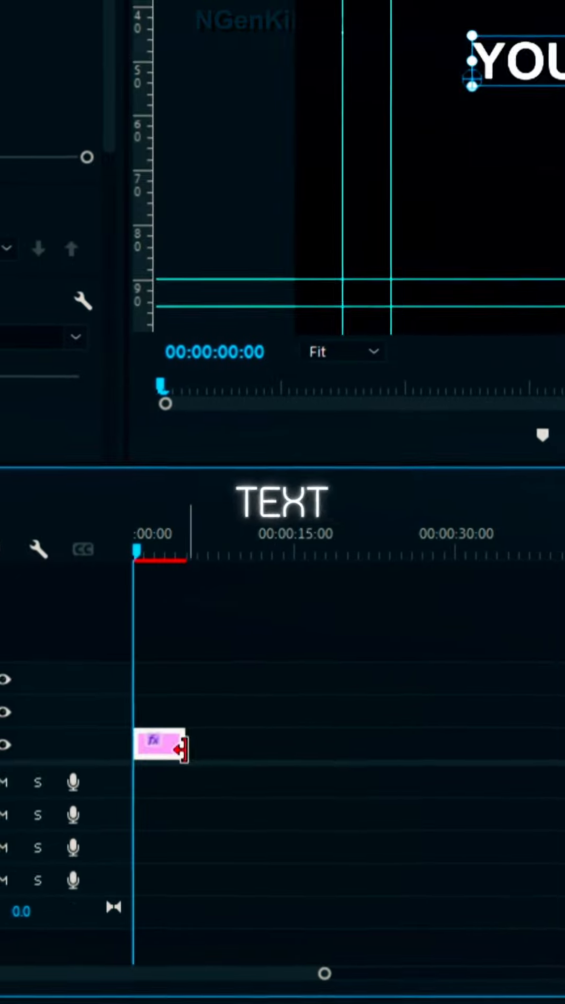
{"action": "left_click_drag", "start_coordinate": [183, 743], "coordinate": [325, 743]}
{"action": "left_click_drag", "start_coordinate": [412, 823], "coordinate": [165, 667]}
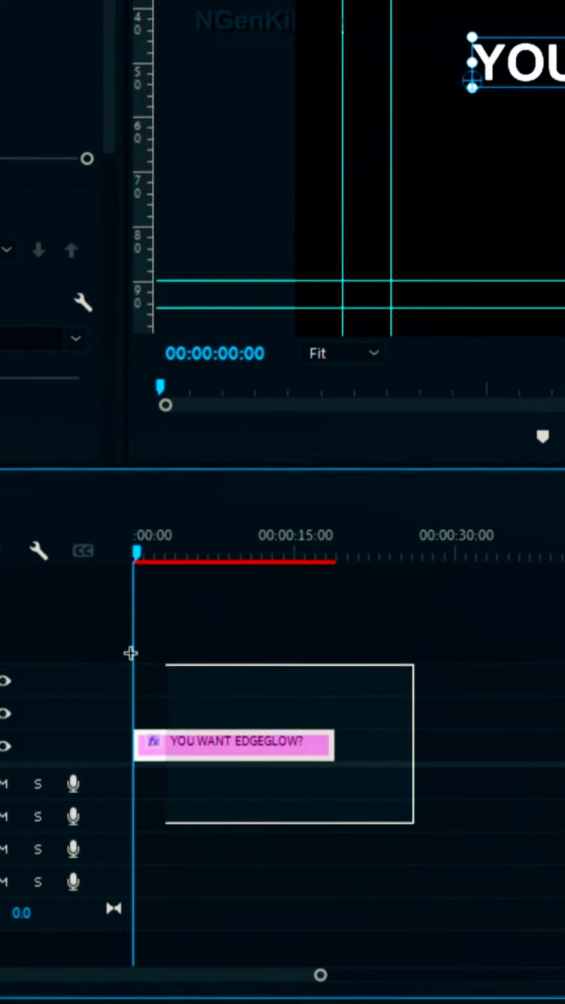
Nest the title clip into sequence '1', then nest it again into a second sequence
{"action": "right_click", "coordinate": [244, 737]}
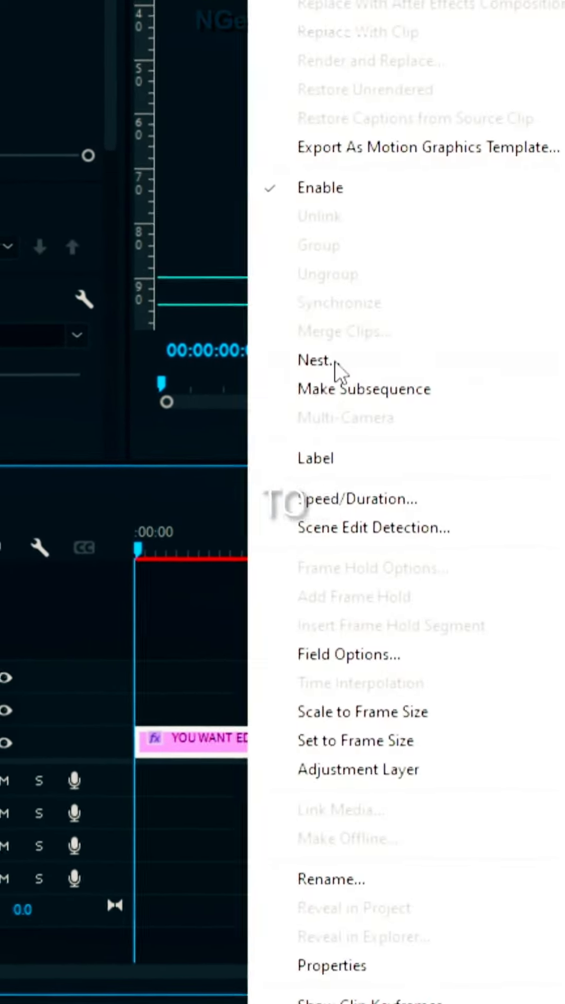
{"action": "left_click", "coordinate": [333, 361]}
{"action": "type", "text": "1"}
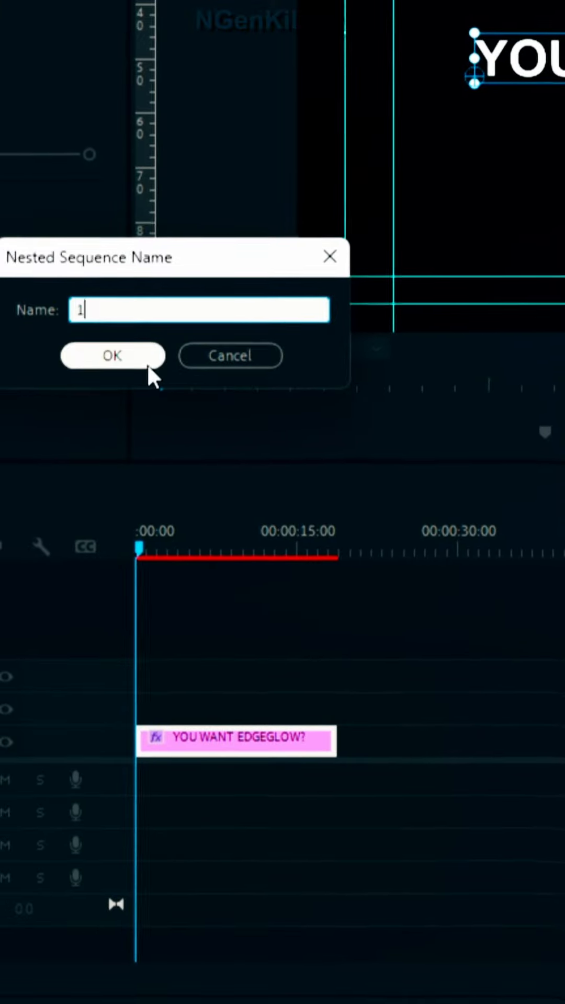
{"action": "left_click", "coordinate": [148, 366]}
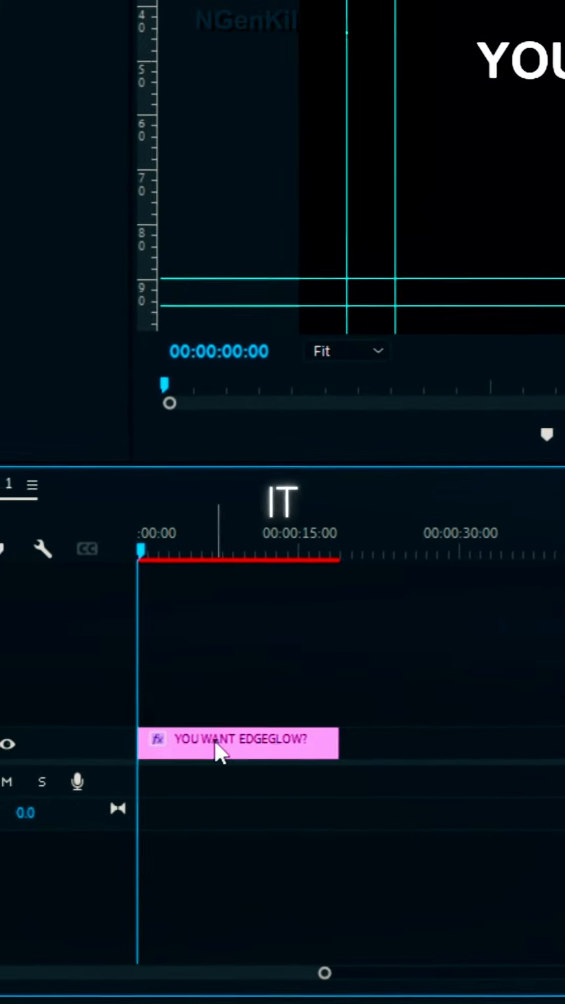
{"action": "right_click", "coordinate": [242, 741]}
{"action": "left_click", "coordinate": [321, 363]}
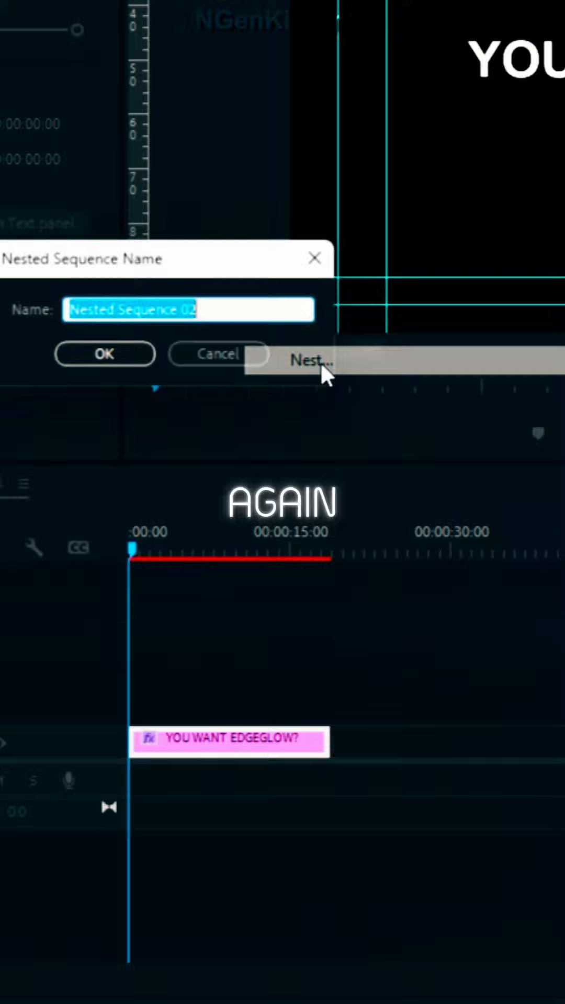
{"action": "left_click", "coordinate": [133, 360]}
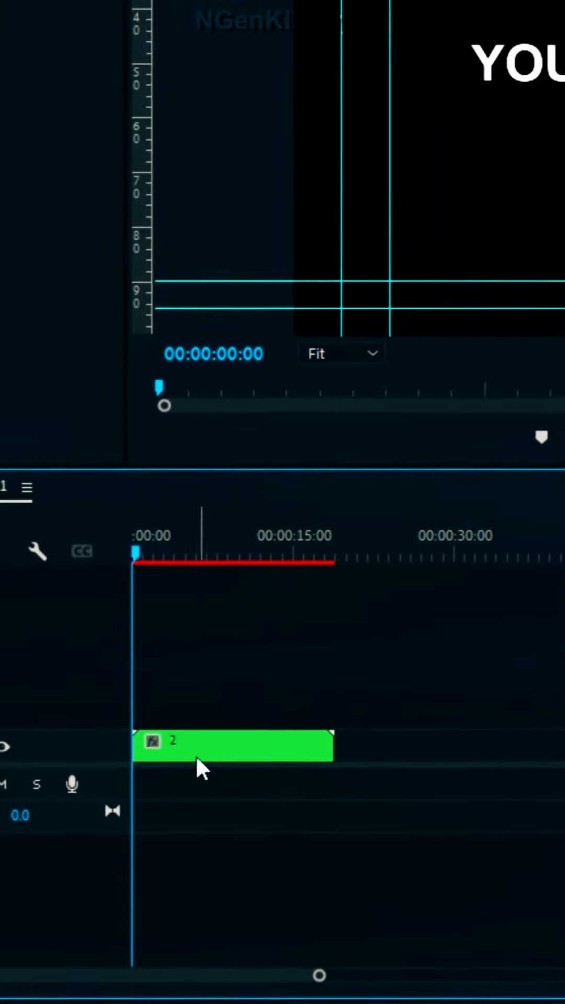
Copy the nested clip onto the track above and apply Gaussian Blur to the stack
{"action": "mouse_move", "coordinate": [194, 731]}
{"action": "left_mouse_down"}
{"action": "mouse_move", "coordinate": [185, 704]}
{"action": "mouse_move", "coordinate": [197, 687]}
{"action": "mouse_move", "coordinate": [196, 654]}
{"action": "left_mouse_up"}
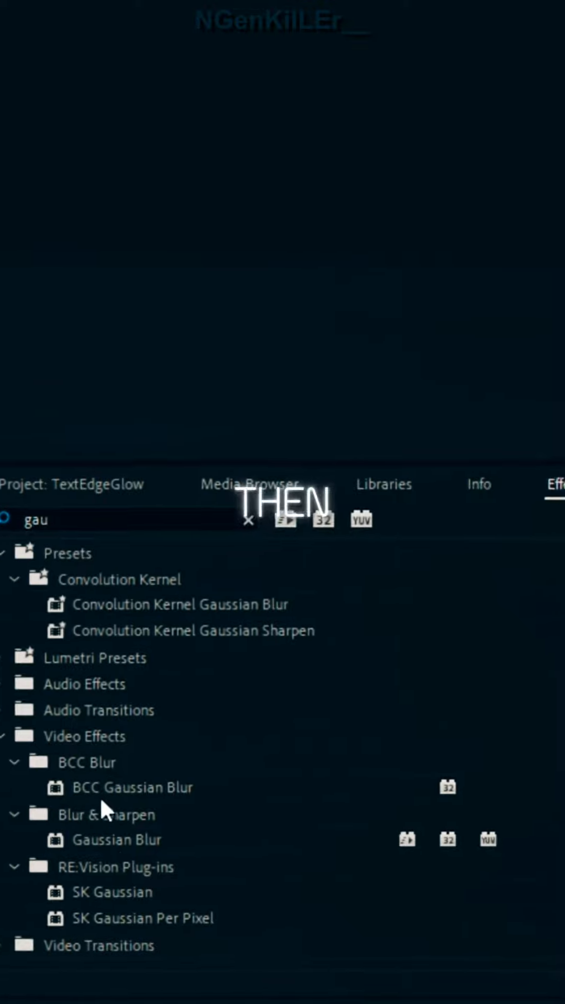
{"action": "mouse_move", "coordinate": [125, 839]}
{"action": "left_mouse_down"}
{"action": "mouse_move", "coordinate": [330, 698]}
{"action": "mouse_move", "coordinate": [331, 708]}
{"action": "left_mouse_up"}
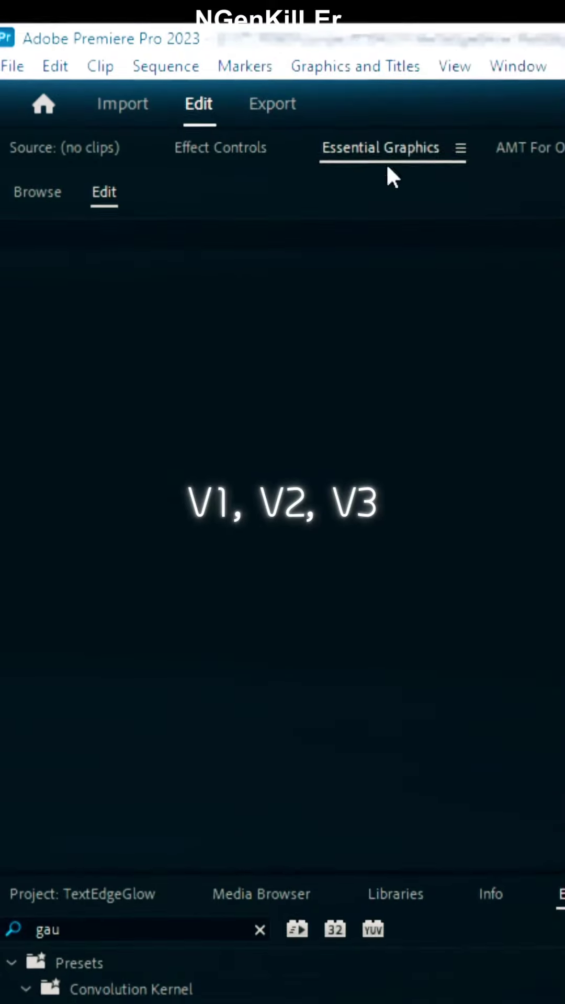
Set the first copy's Gaussian Blur Blurriness to 10
{"action": "left_click", "coordinate": [233, 142]}
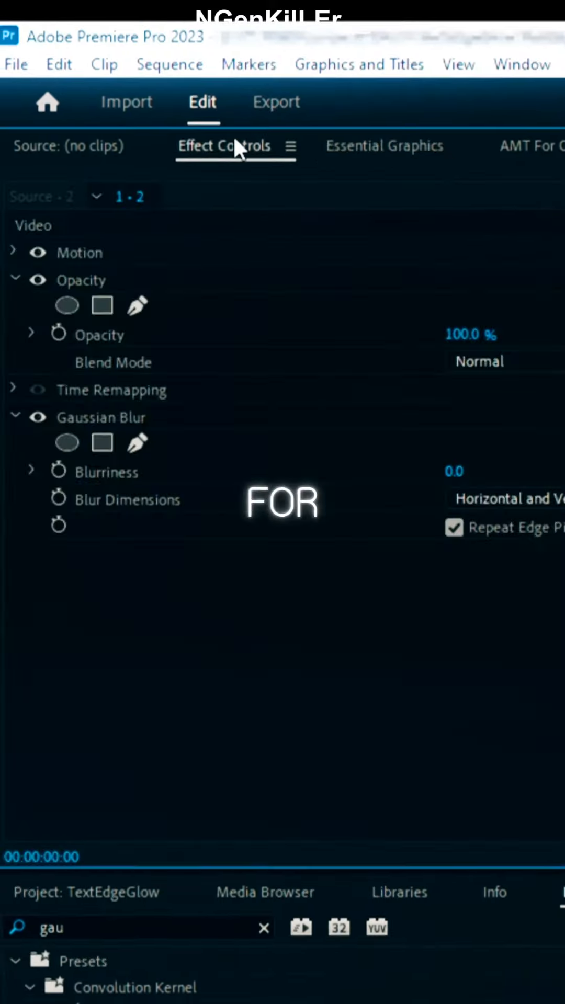
{"action": "left_click", "coordinate": [463, 471]}
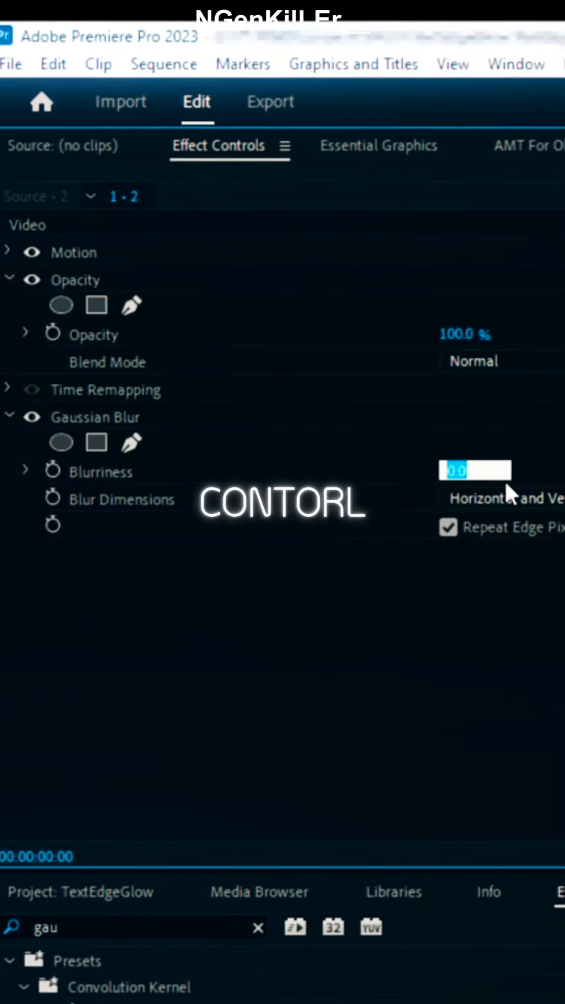
{"action": "type", "text": "10"}
{"action": "key", "text": "Return"}
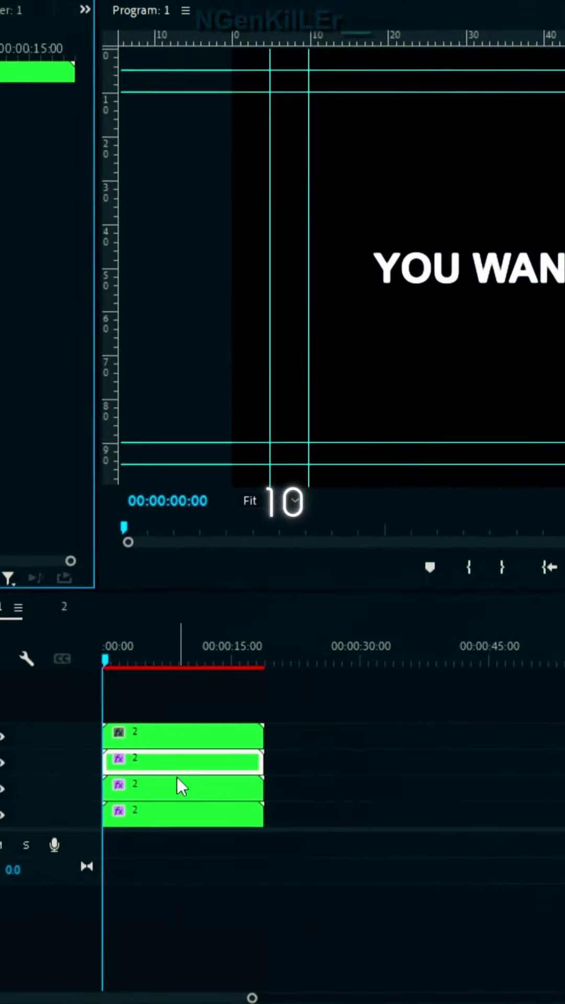
Give another stacked copy a different Blurriness value and move on to the next copy
{"action": "left_click", "coordinate": [180, 784]}
{"action": "left_click", "coordinate": [235, 295]}
{"action": "type", "text": "3"}
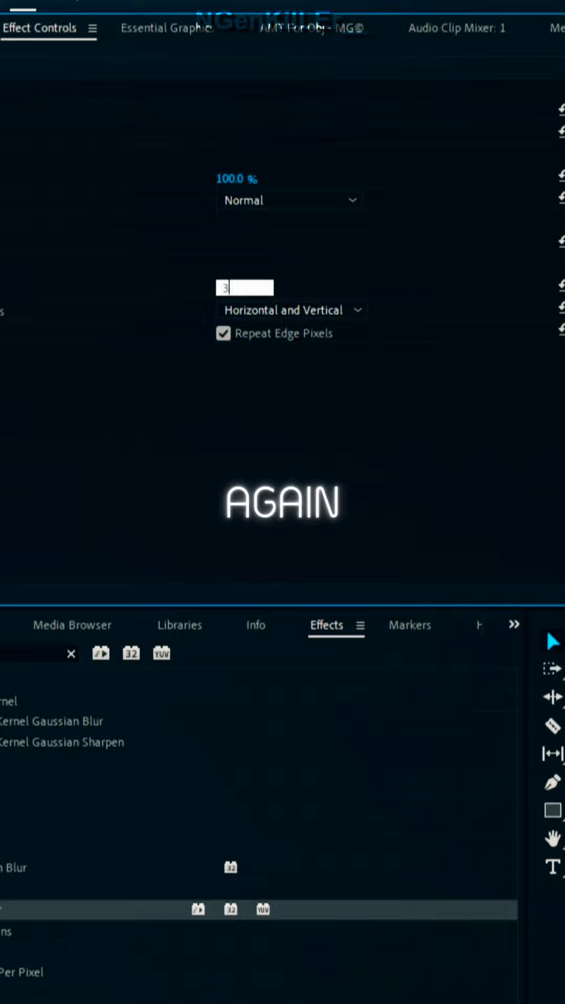
{"action": "left_click", "coordinate": [316, 822]}
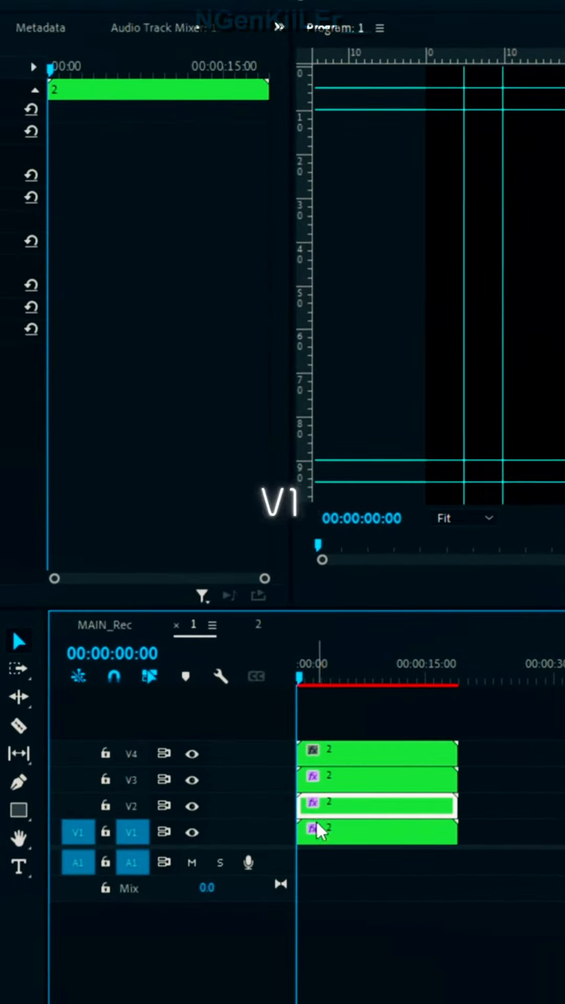